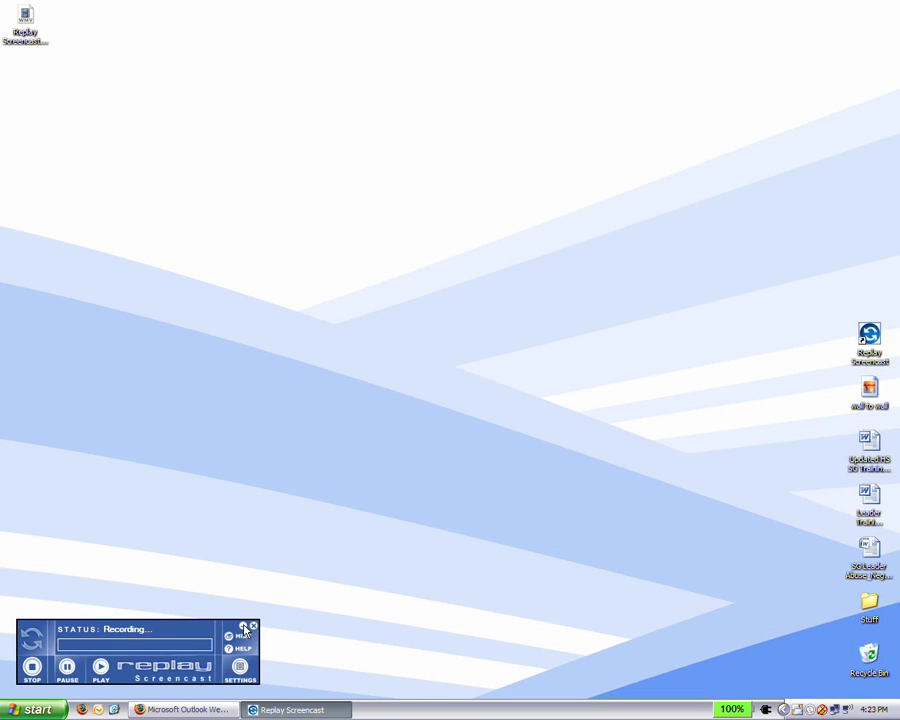
Step: Restore the Firefox window showing the Griffin group's meeting report reminder email
click(244, 631)
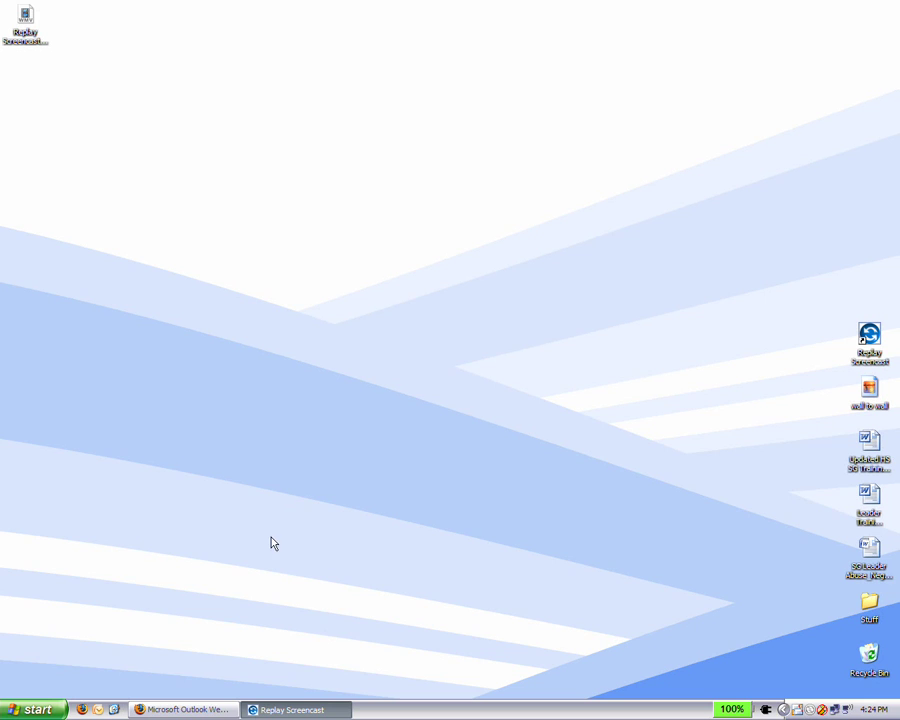
click(184, 710)
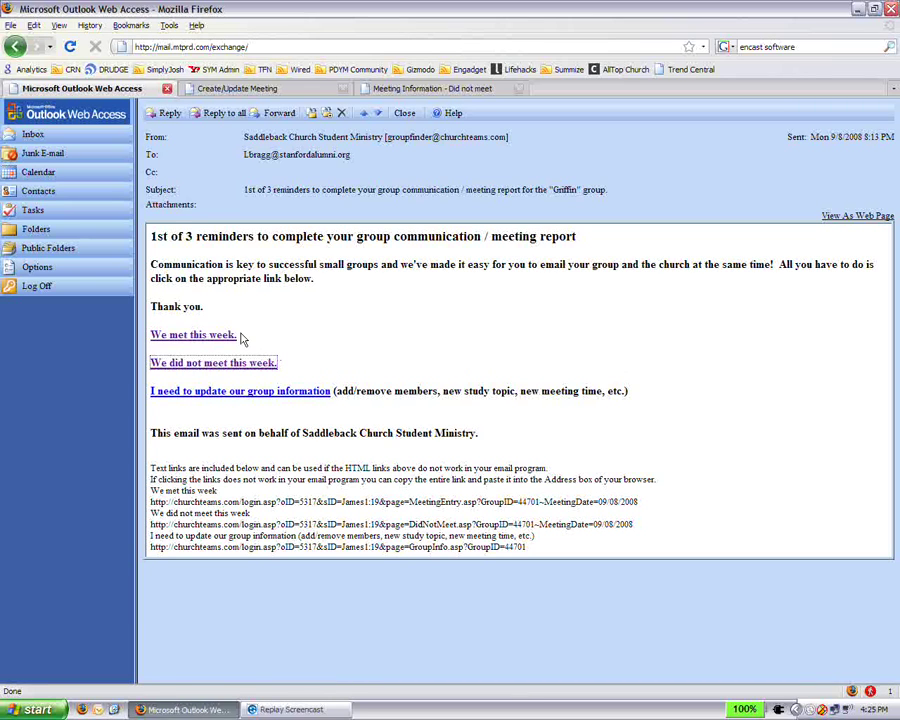
Step: Switch to the Griffin group's Create/Update Meeting form in GroupFinder
click(276, 90)
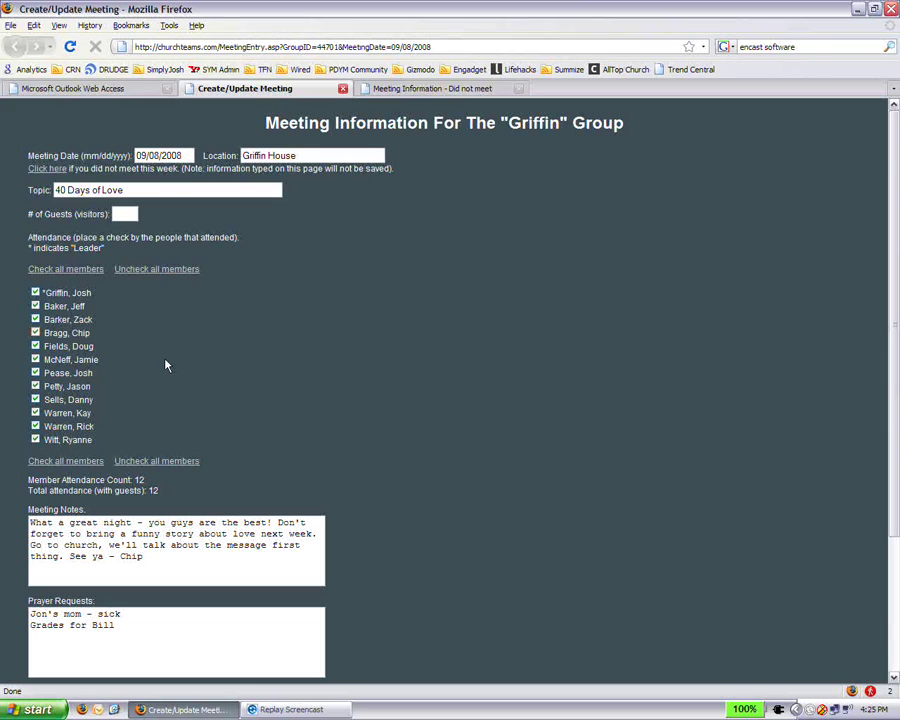
Step: Mark the third, sixth and last listed members absent, dropping attendance from 12 to 9
click(36, 320)
click(35, 361)
click(37, 439)
scroll(430, 553, down, 3)
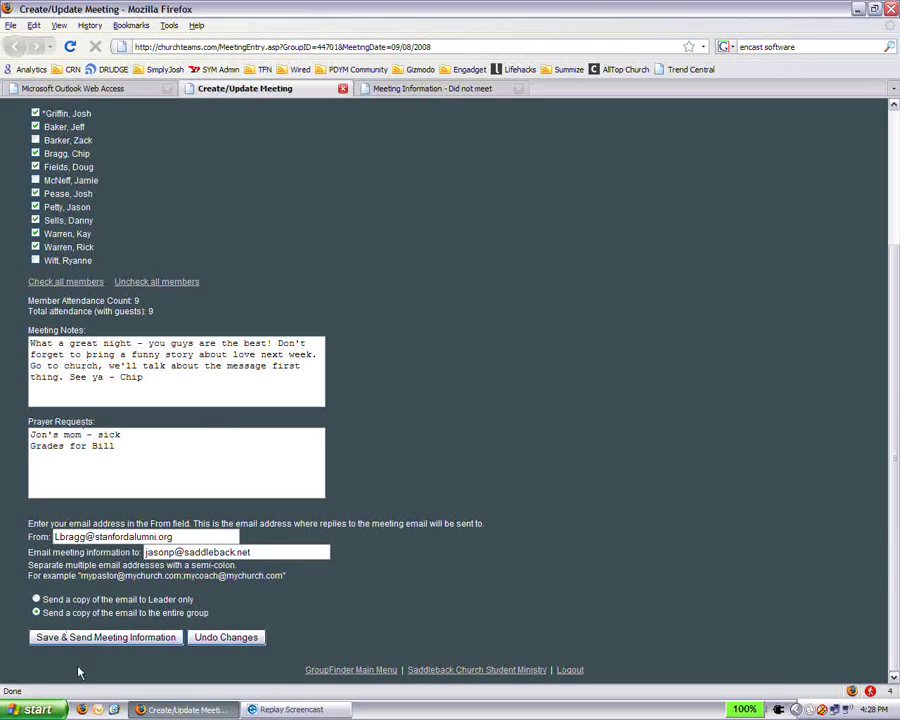
click(124, 639)
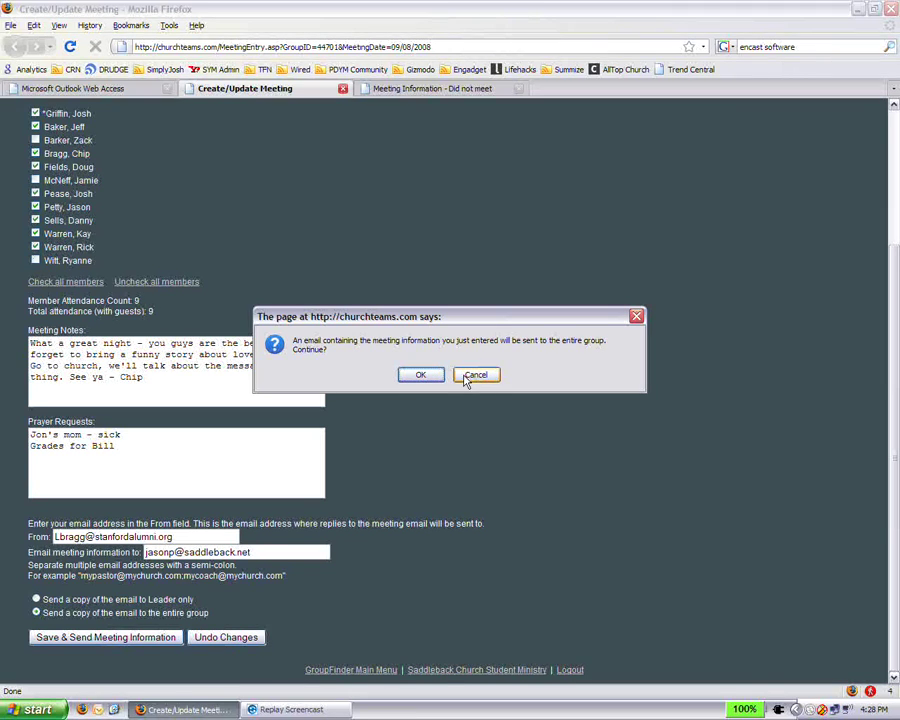
click(467, 377)
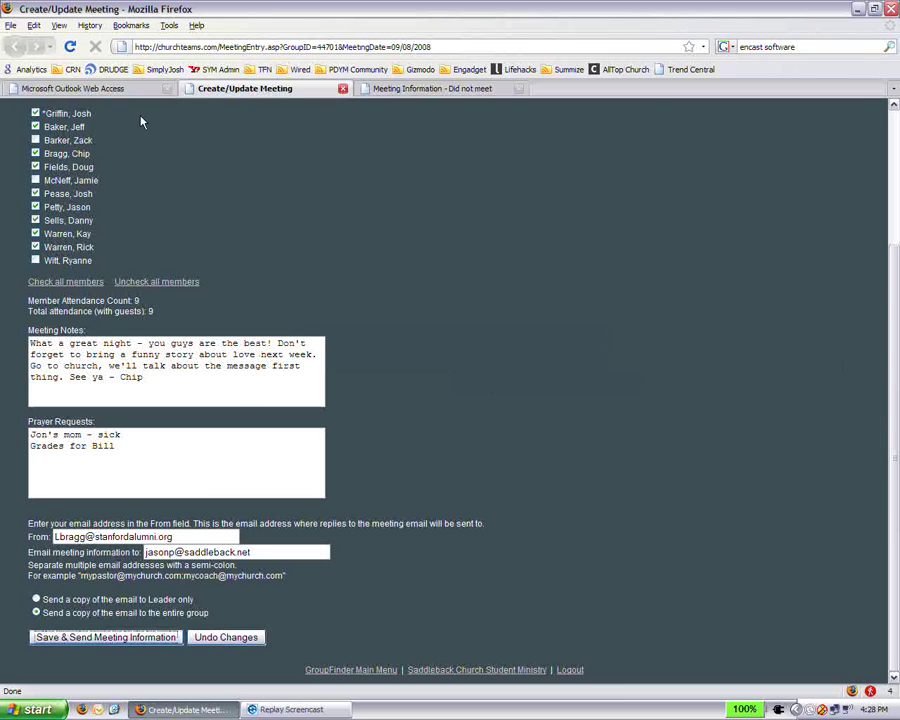
Step: Return to the Outlook Web Access tab holding the Griffin reminder email
click(120, 88)
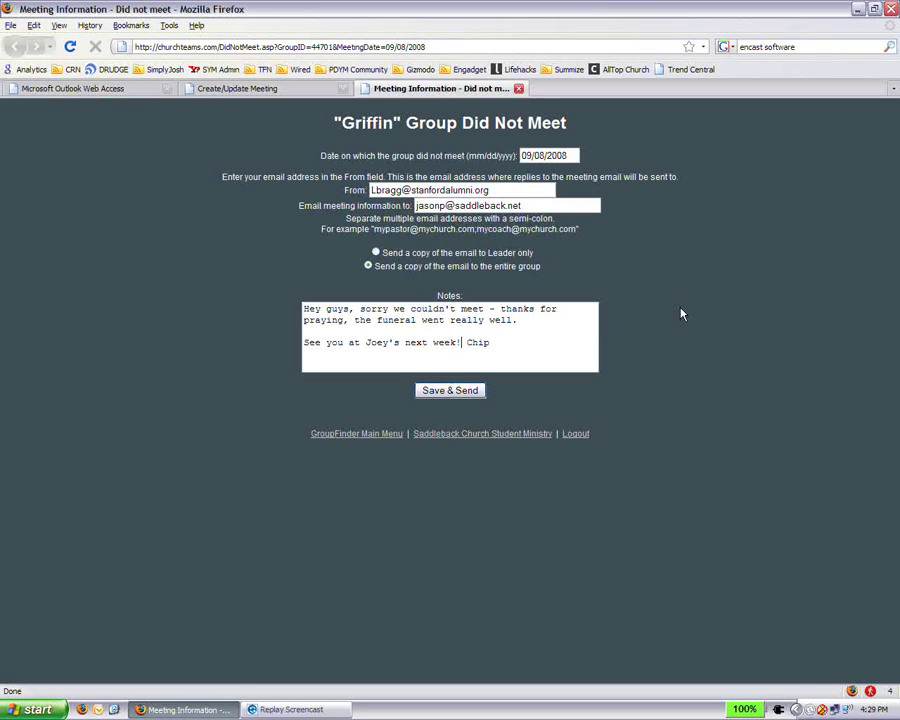
Step: Go back to the Griffin reminder email in the Outlook Web Access tab
click(108, 89)
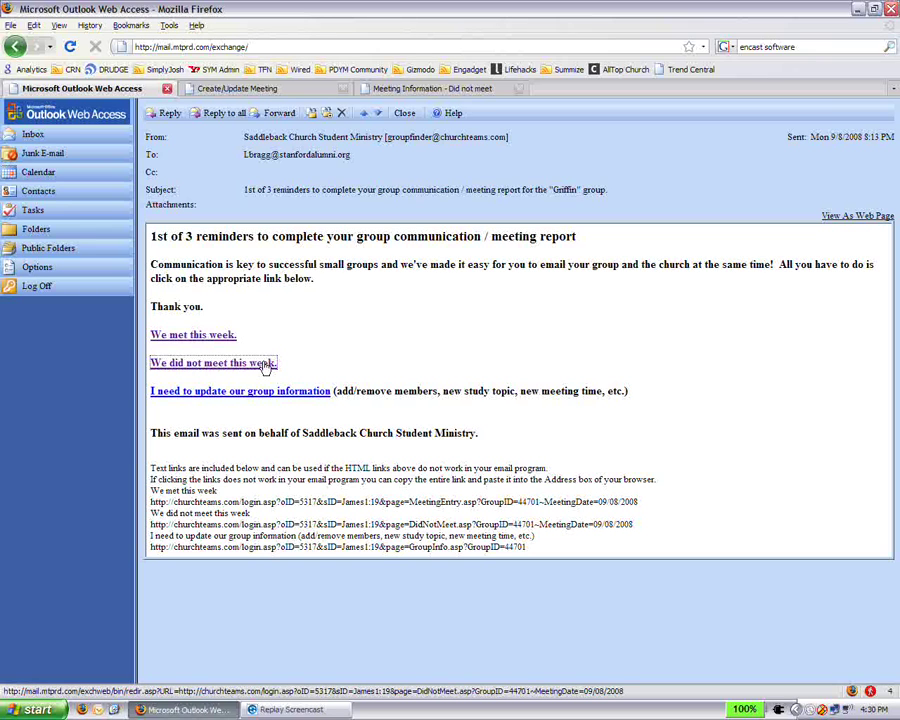
Step: Open the Griffin group's information page and start adding a new member below the roster
click(187, 392)
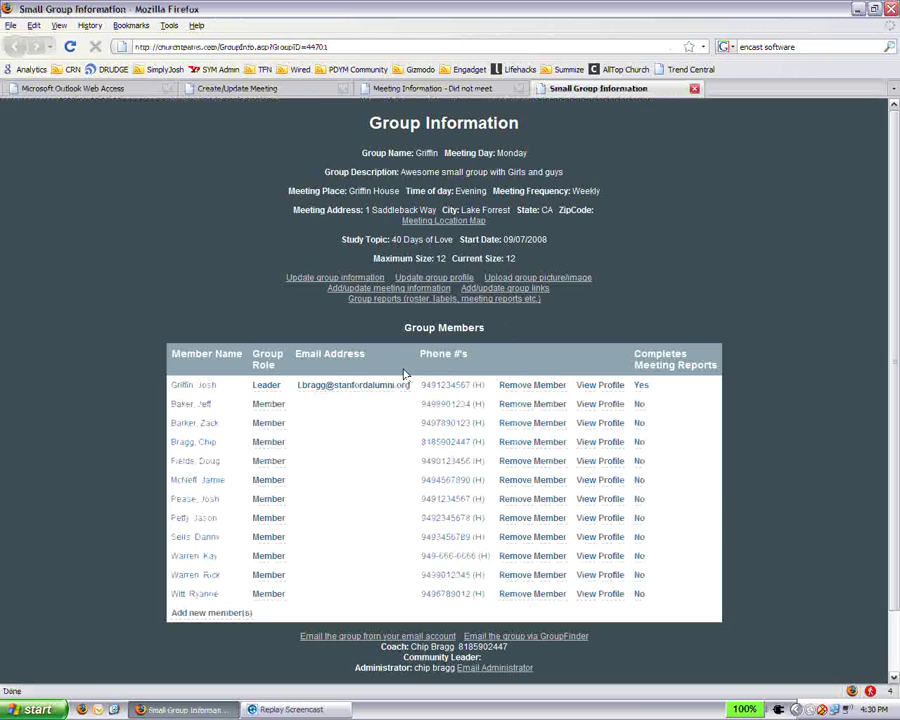
scroll(404, 373, down, 1)
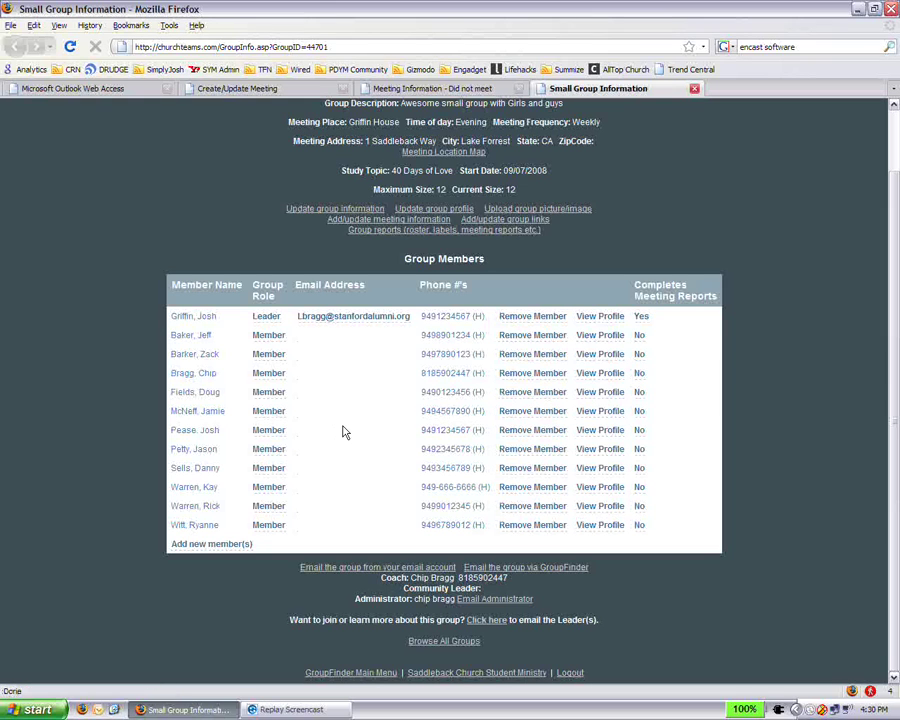
click(211, 543)
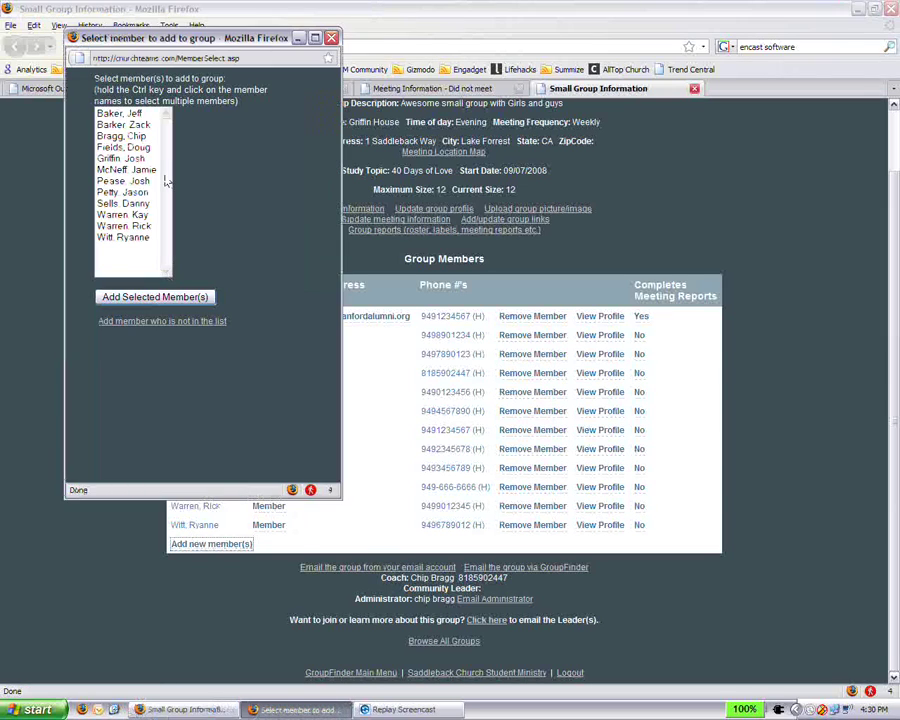
Step: Enter the new member's first and last name and accept the suggested home phone number
click(146, 319)
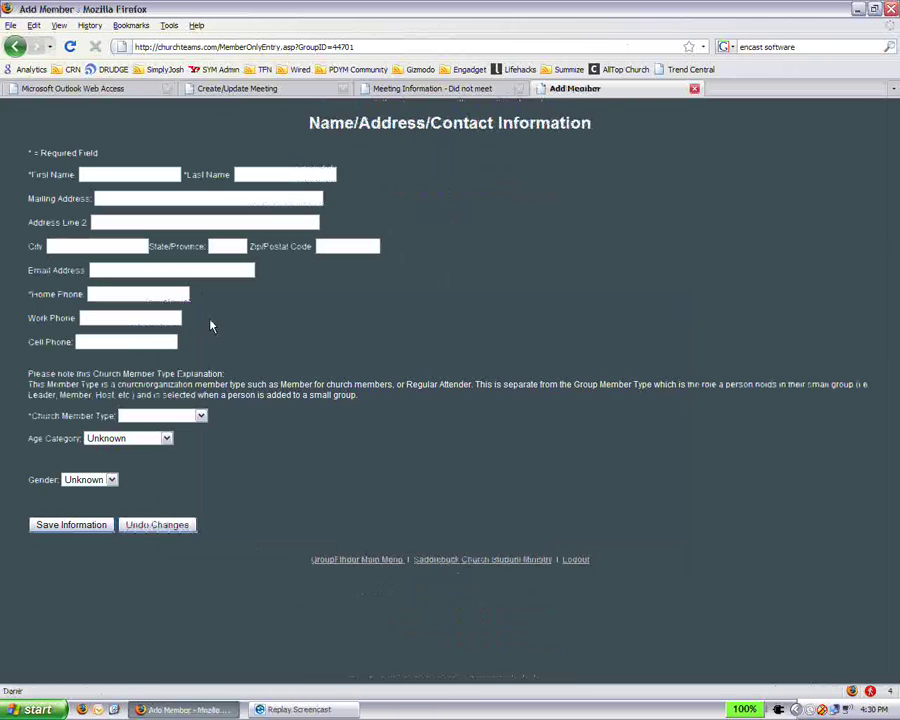
click(90, 174)
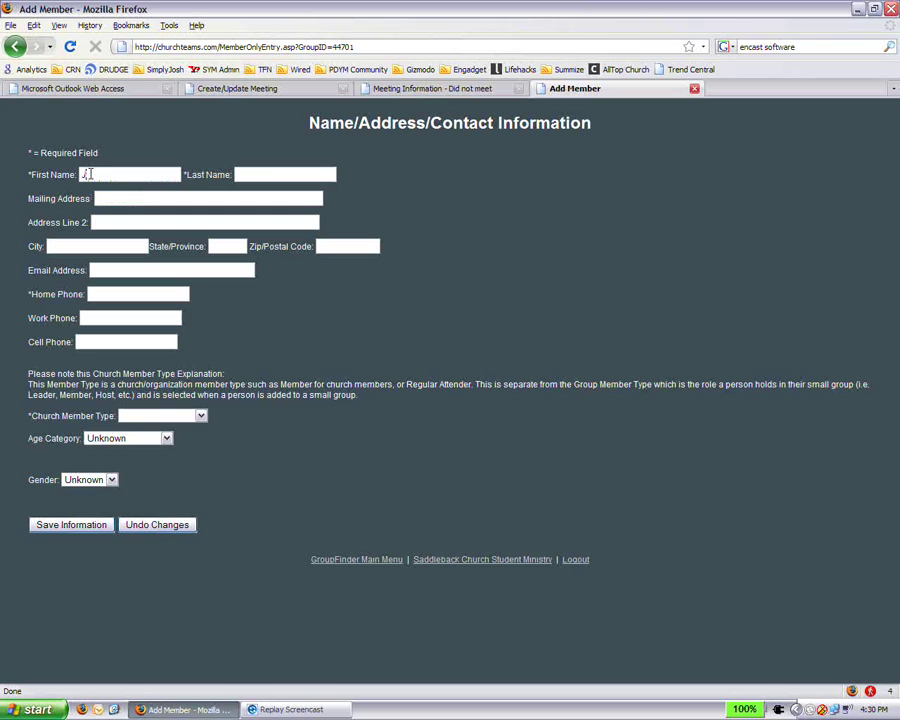
click(274, 175)
click(112, 294)
text(949)
click(118, 308)
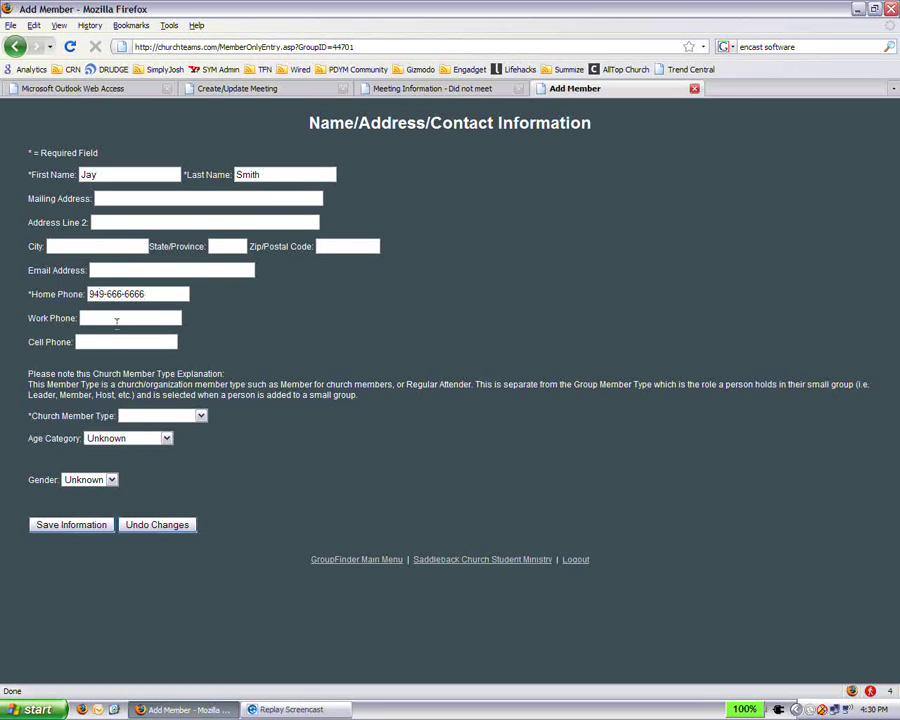
Step: Set age to Born in the 00's, type to Member, gender to Male, and save
click(138, 438)
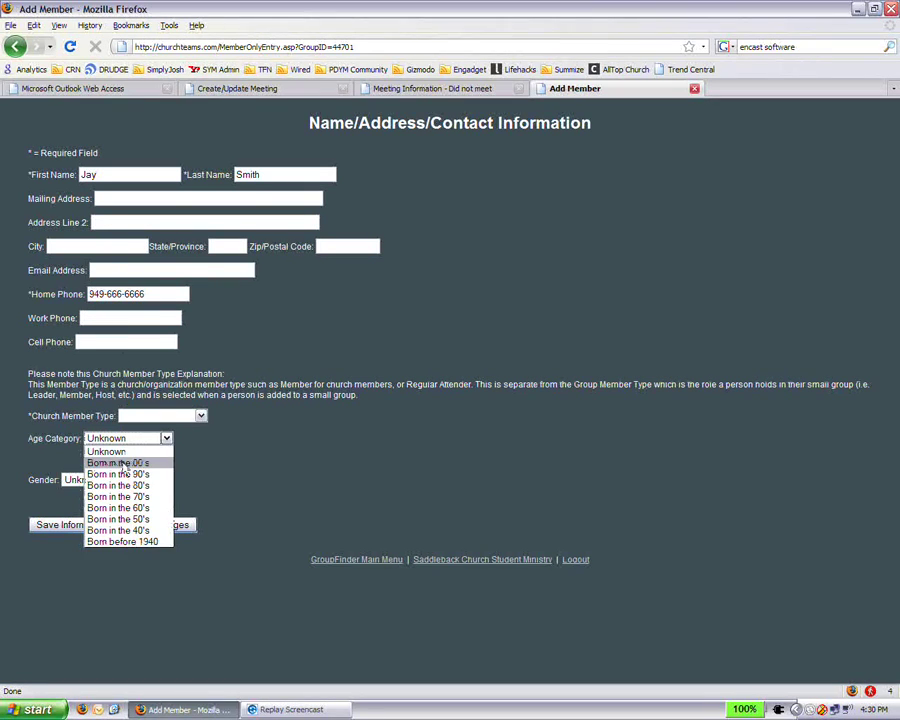
click(150, 463)
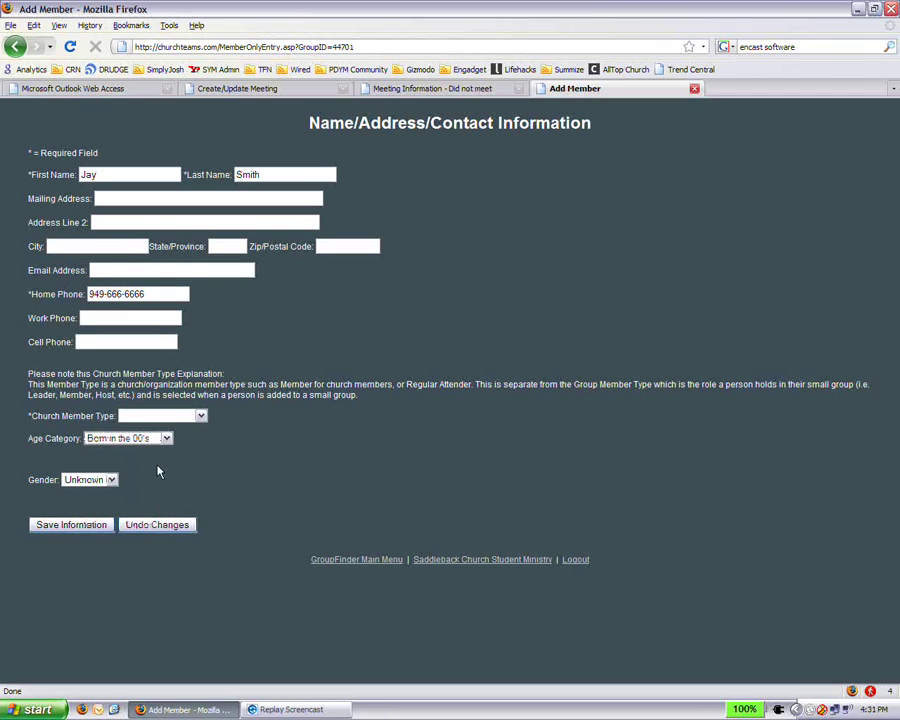
click(158, 419)
click(150, 431)
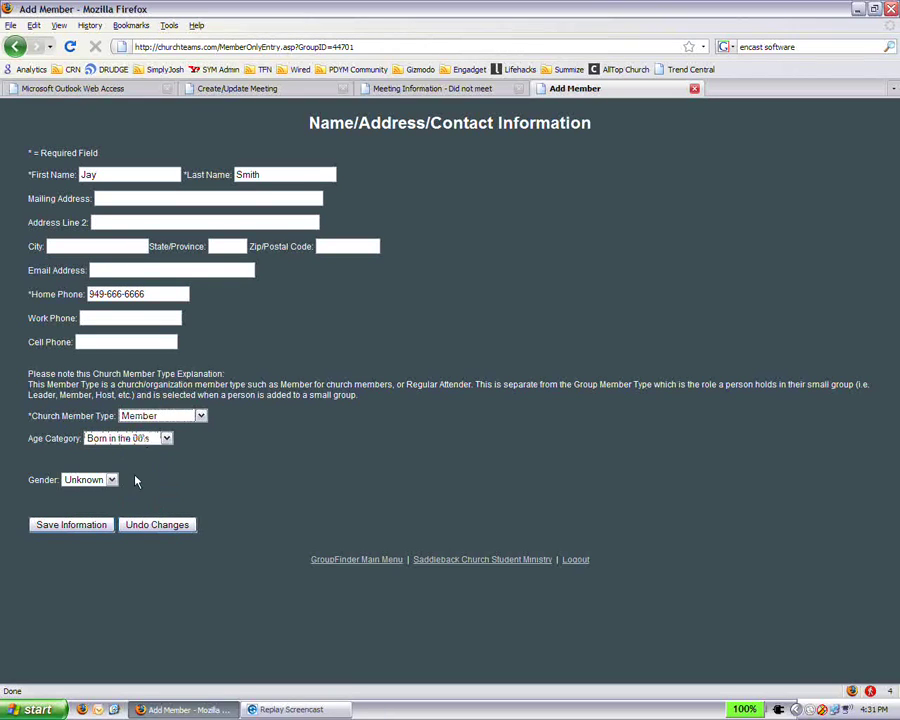
click(100, 480)
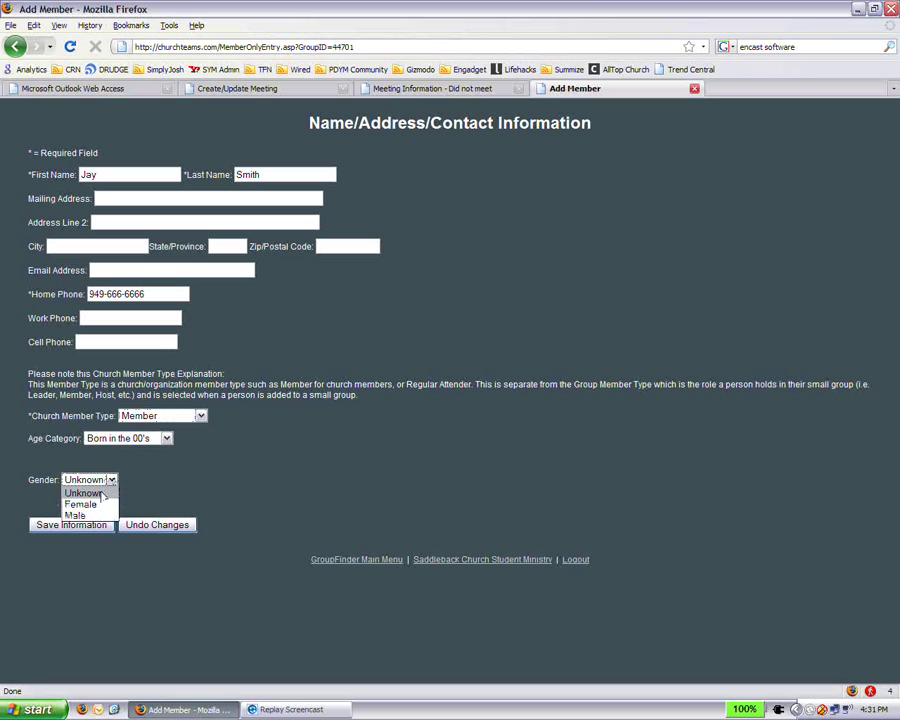
click(106, 513)
click(72, 524)
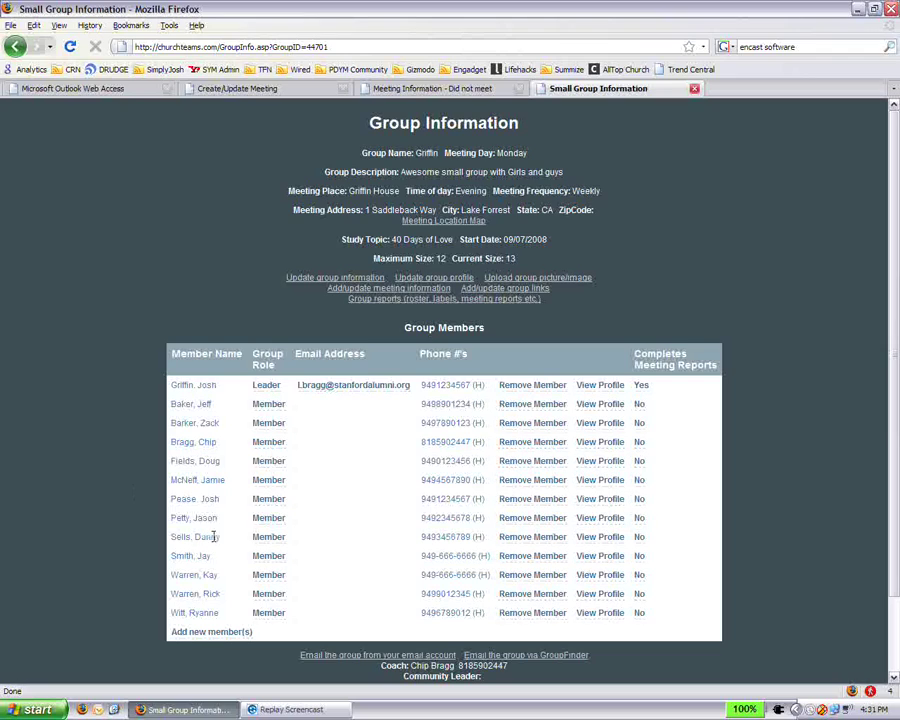
Step: Highlight the new member's row in the Group Members roster, now 13 strong
drag(170, 556, 627, 562)
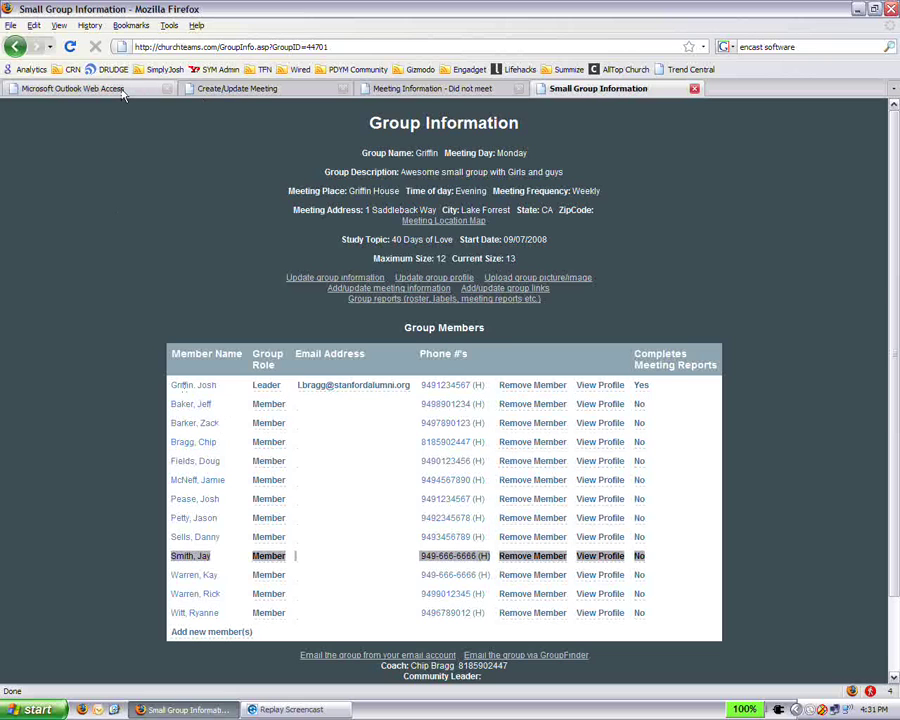
Step: Bring the Griffin meeting-report reminder email back up in Outlook Web Access
click(72, 88)
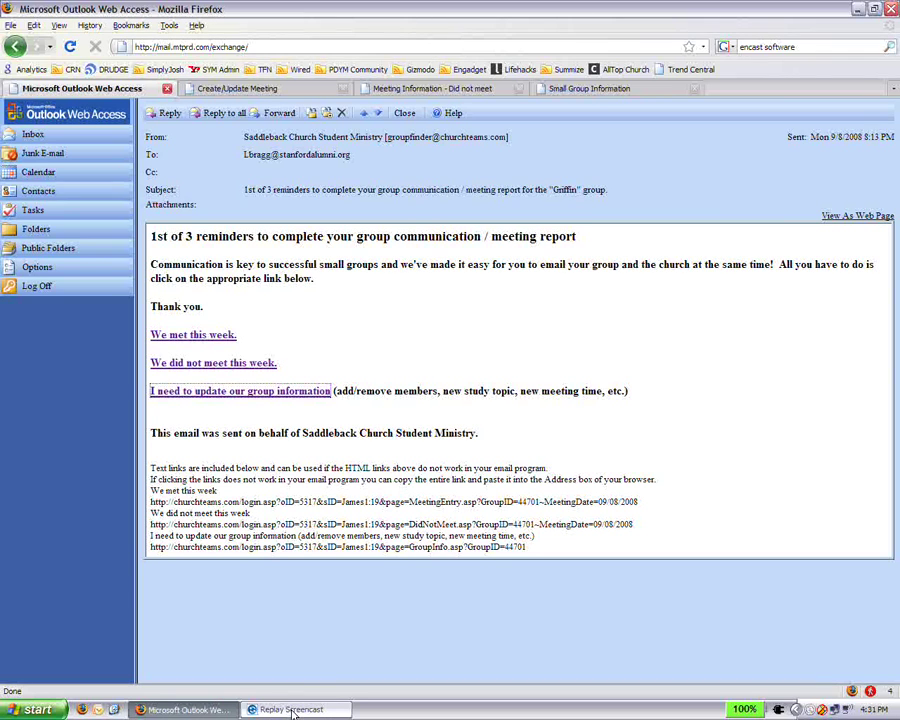
click(292, 711)
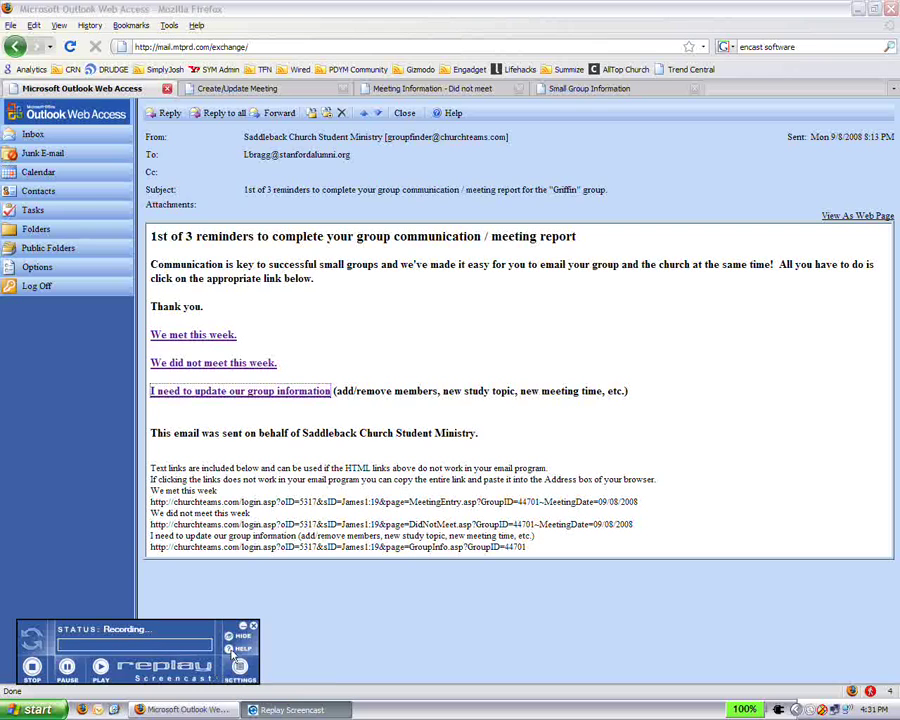